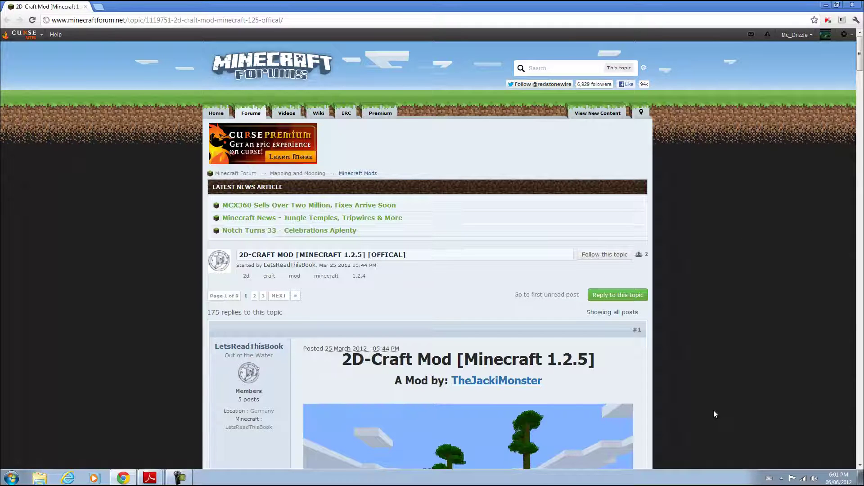
Open the download of the current 2D-Craft version for Minecraft 1.2.5 [Version 1.3.1] in a new browser tab.
scroll(714, 410, "down", 3)
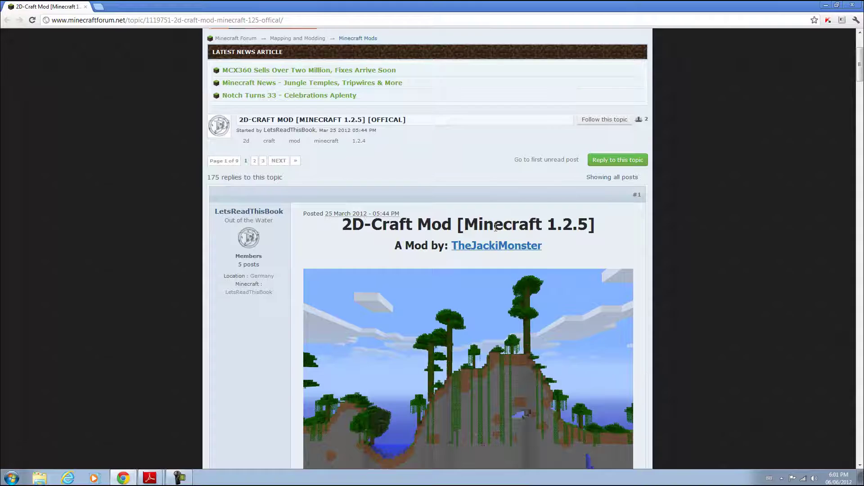
scroll(563, 275, "down", 3)
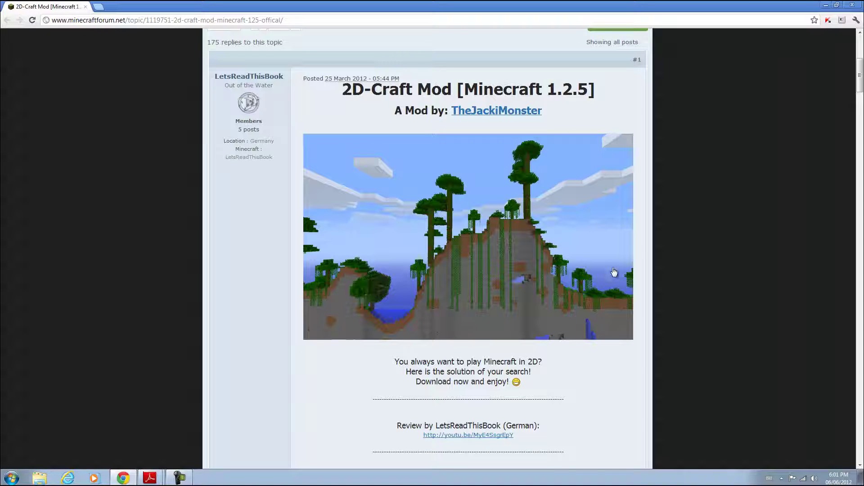
scroll(614, 272, "down", 10)
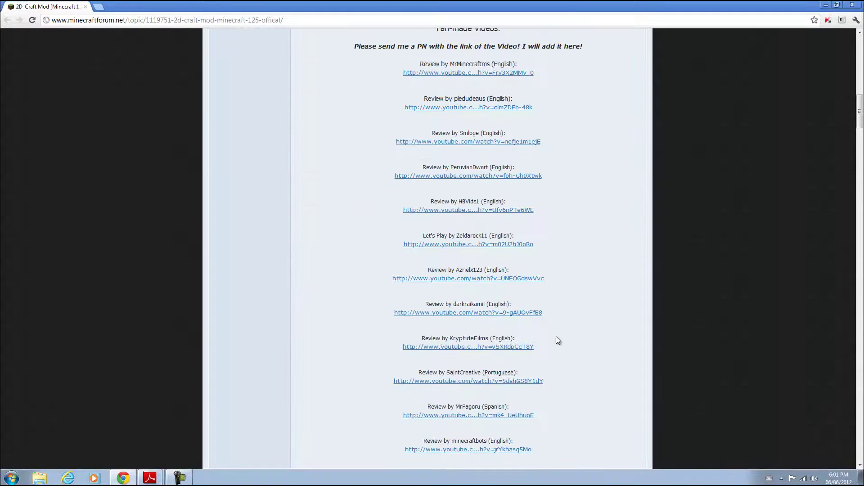
scroll(555, 335, "down", 4)
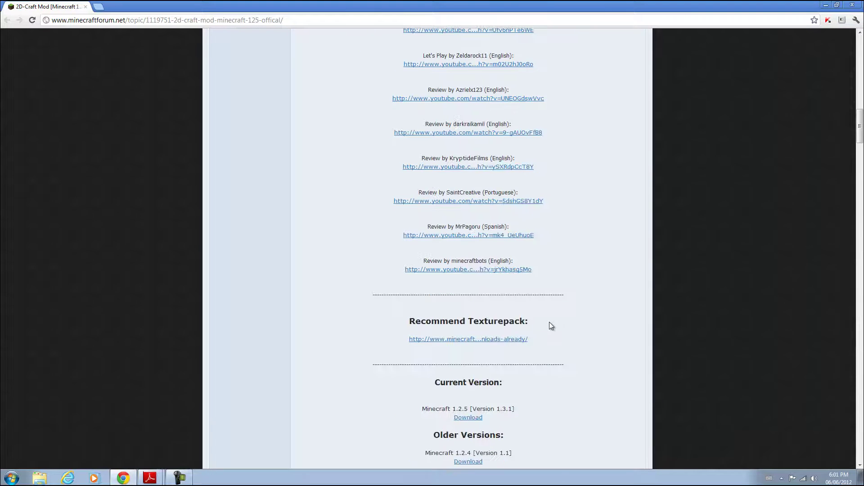
scroll(552, 325, "down", 4)
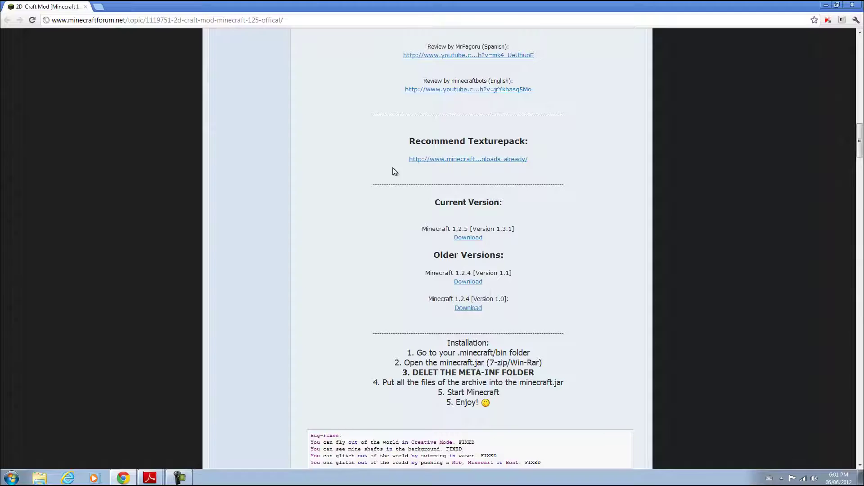
right_click(474, 239)
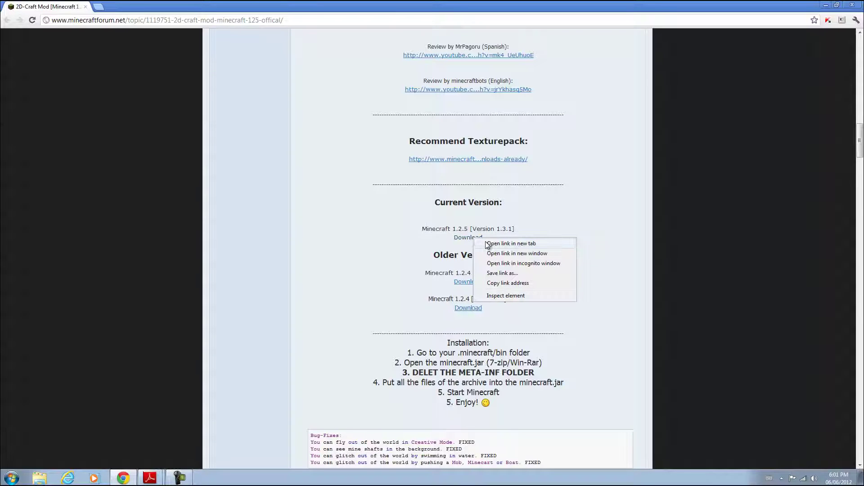
left_click(489, 243)
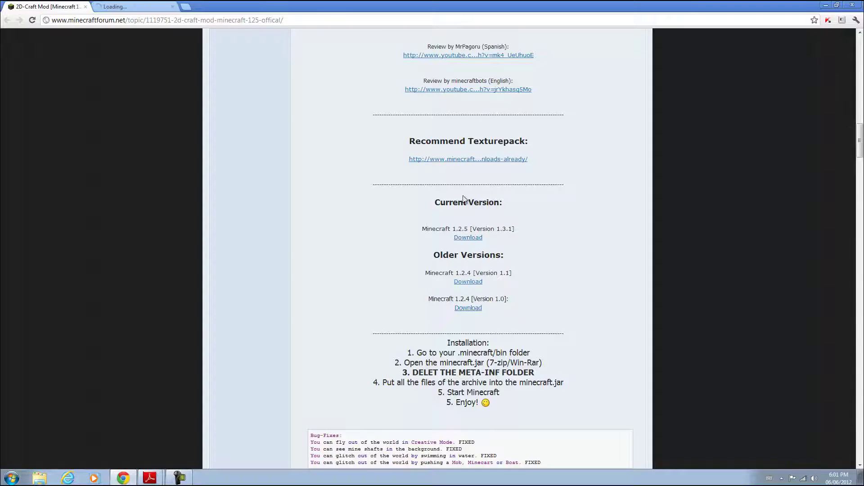
Open the thread of the recommended texture pack in a new browser tab and switch to it.
right_click(456, 161)
left_click(470, 168)
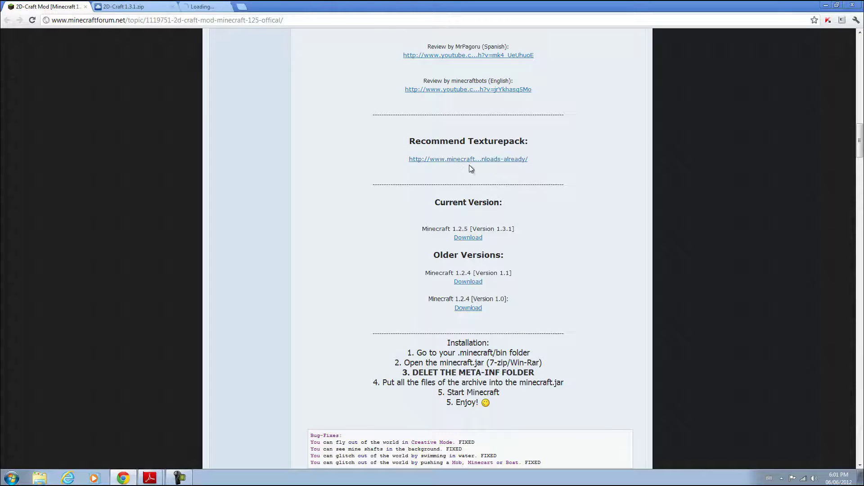
key("ctrl+Tab")
key("ctrl+Tab")
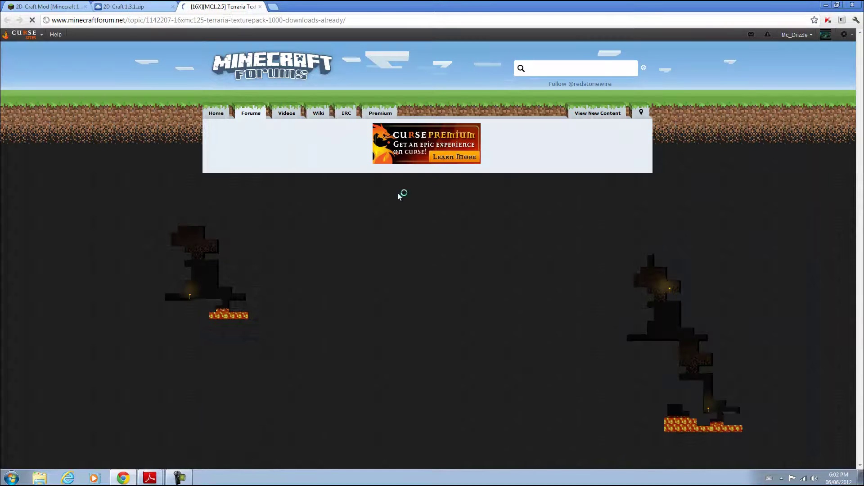
Reveal the texture pack's download spoiler and follow its link through the creator's YouTube channel to download 16xTerraria(1.2.5).zip.
scroll(258, 216, "down", 3)
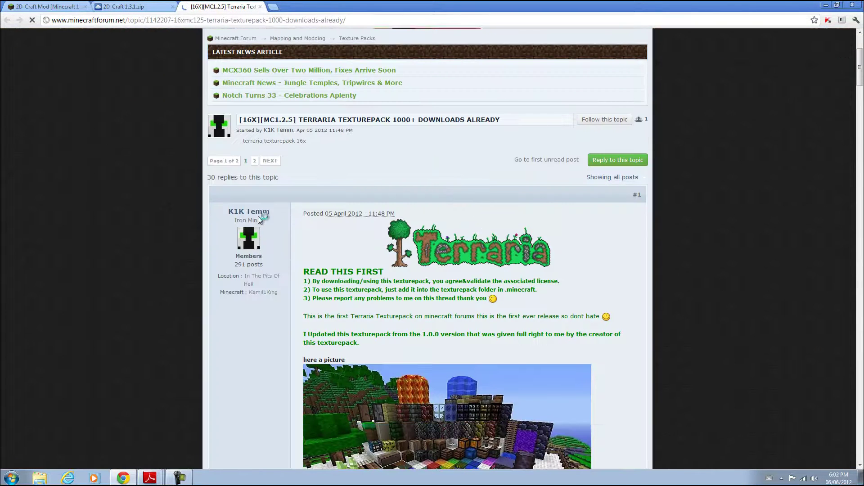
scroll(261, 216, "down", 5)
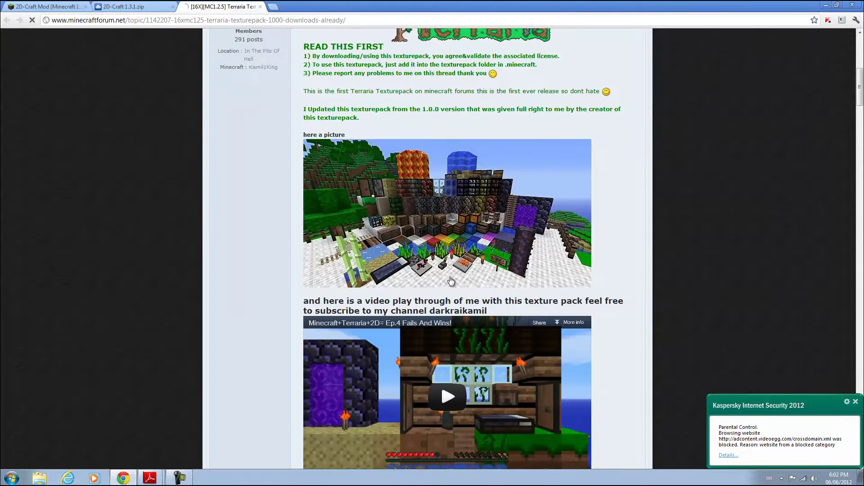
scroll(451, 281, "down", 7)
left_click(338, 198)
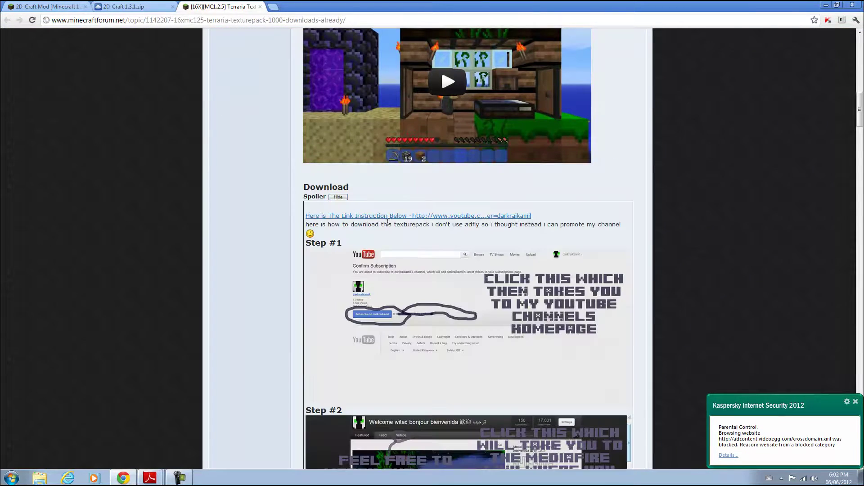
left_click(425, 297)
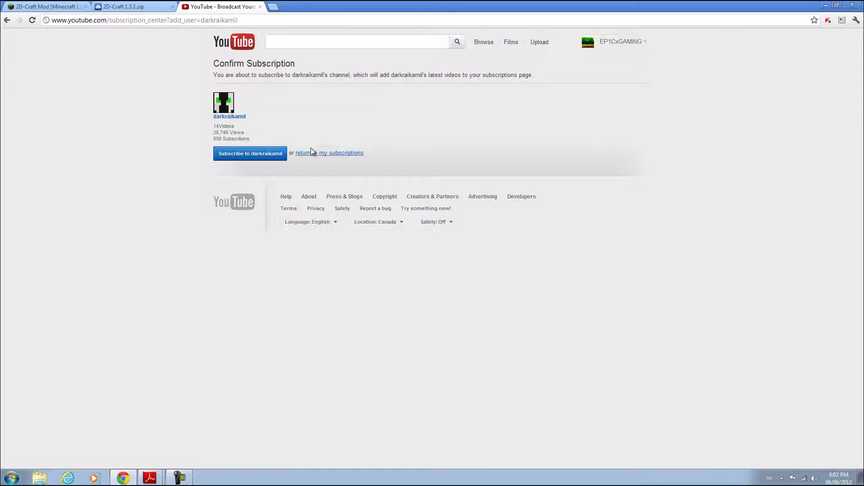
left_click(239, 117)
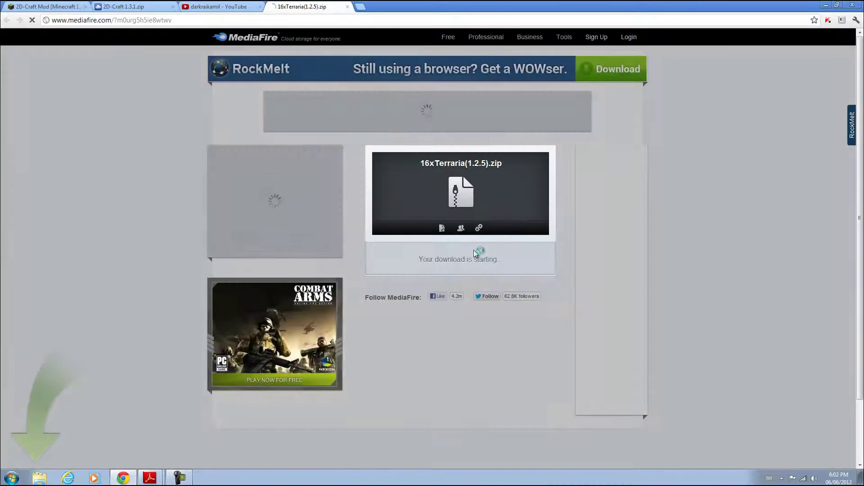
Download 2D-Craft 1.3.1.zip from its already opened page and minimize the browser.
left_click(120, 5)
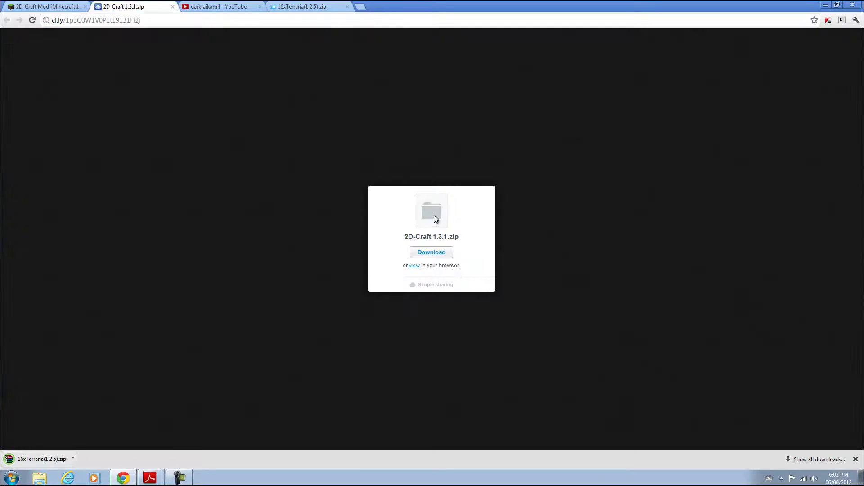
left_click(446, 255)
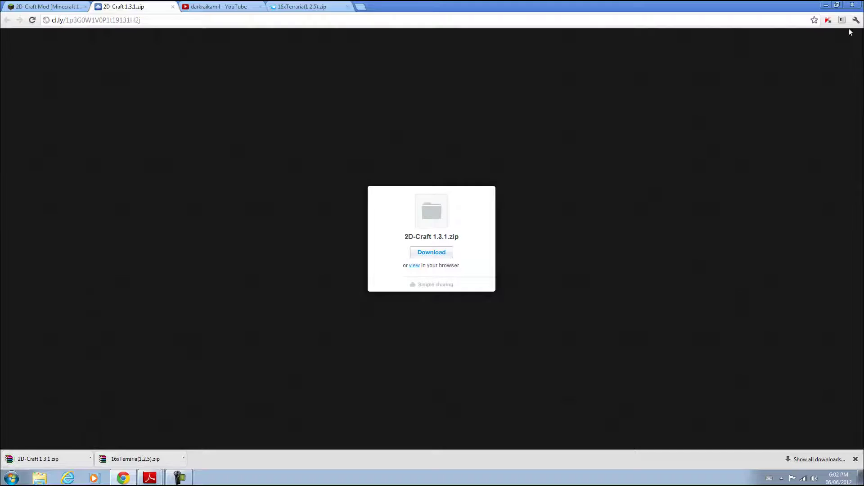
left_click(826, 5)
Open the %appdata% folder, dock its window to one half of the screen and go into .minecraft\bin.
left_click(10, 477)
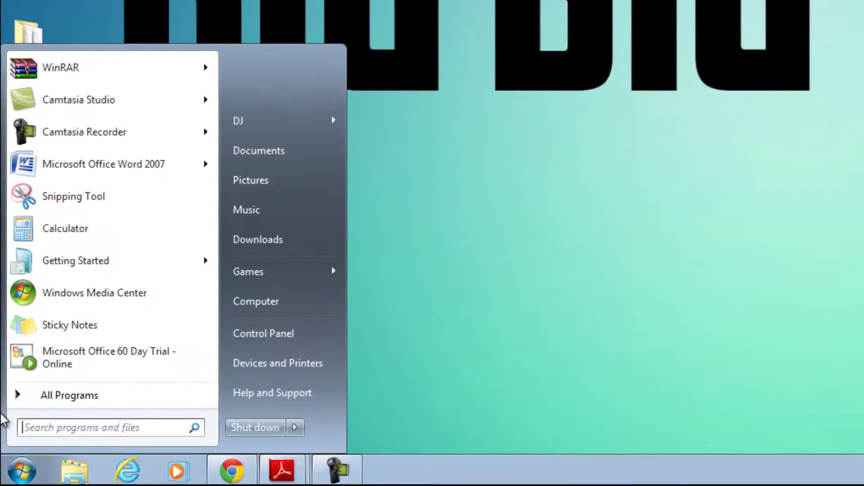
type("%appdata%")
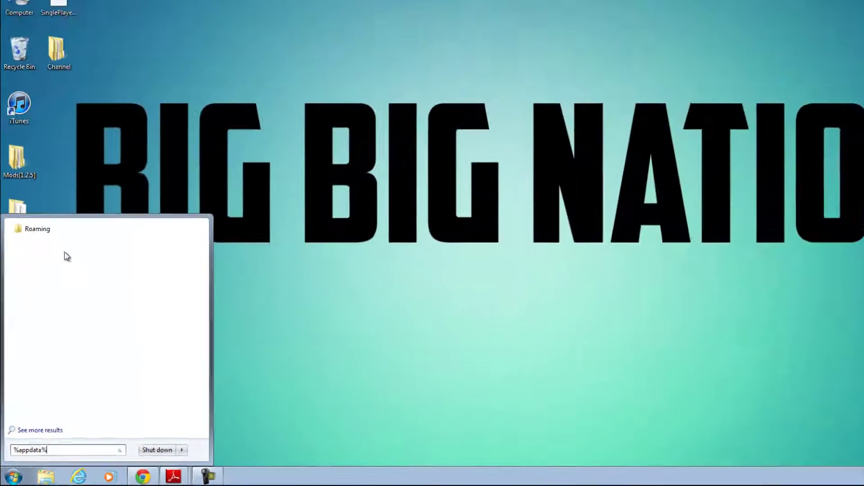
key("Return")
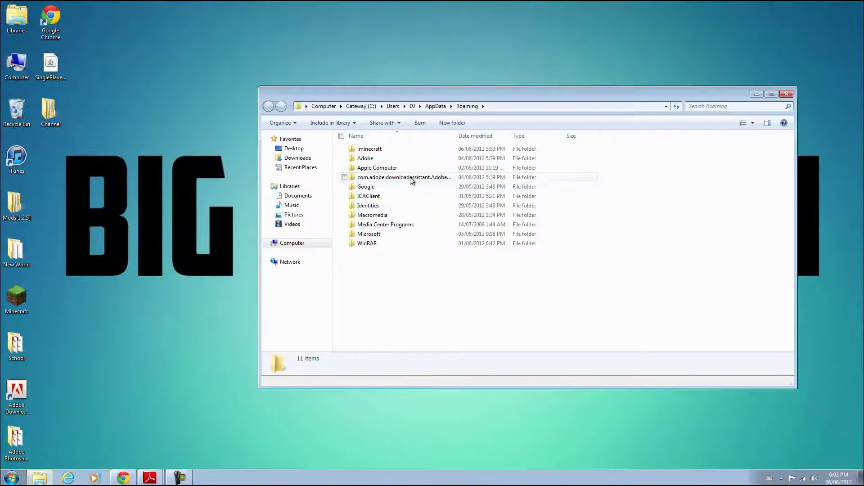
left_click_drag(410, 98, 863, 98)
double_click(603, 64)
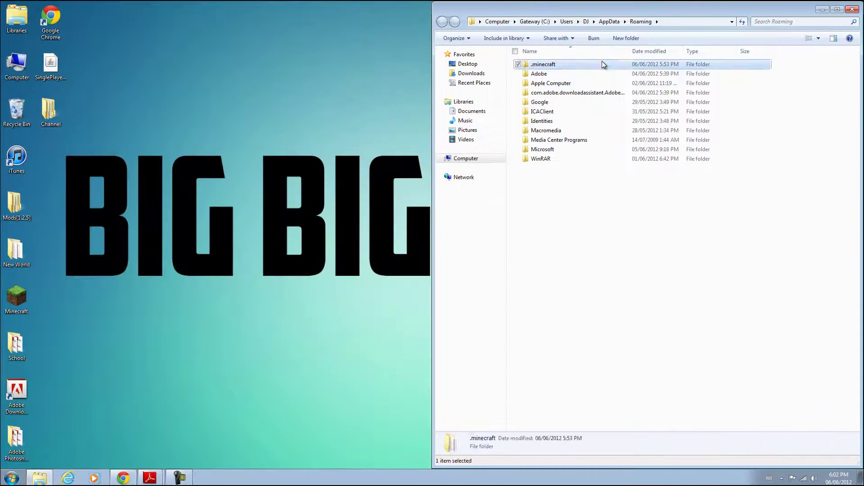
double_click(602, 64)
Open the minecraft jar file with WinRAR and dock the archive window to the same half of the screen.
left_click(552, 112)
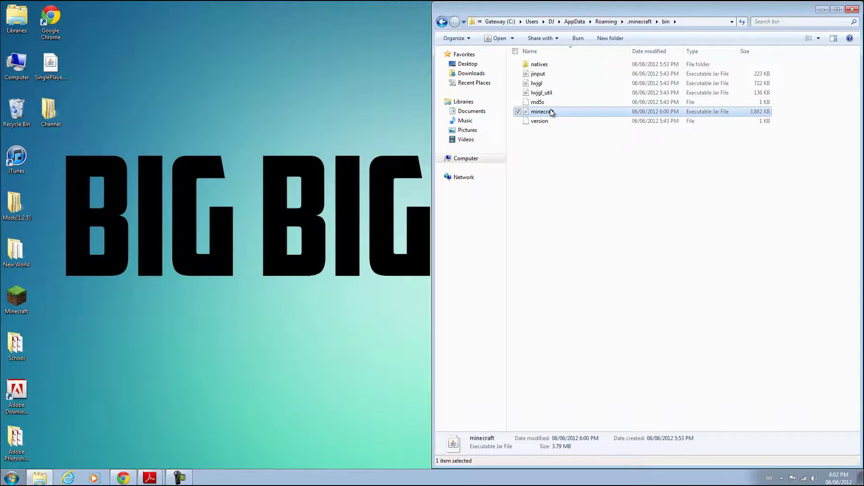
right_click(552, 112)
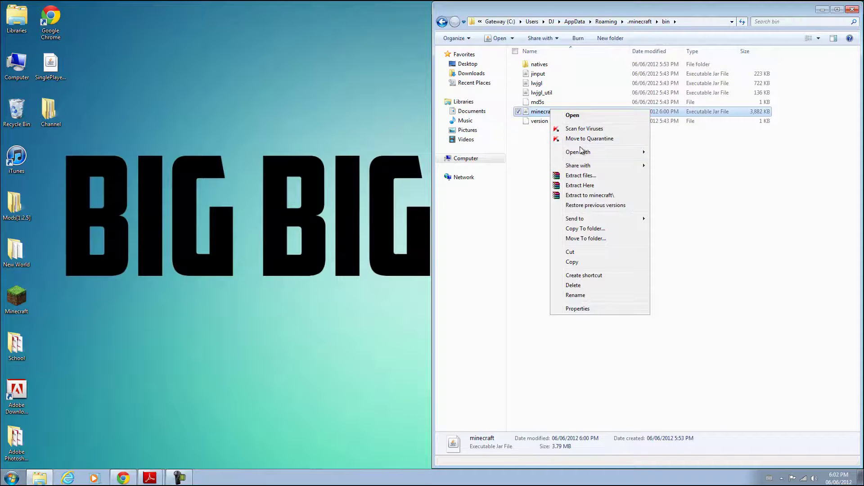
mouse_move(585, 155)
left_click(679, 162)
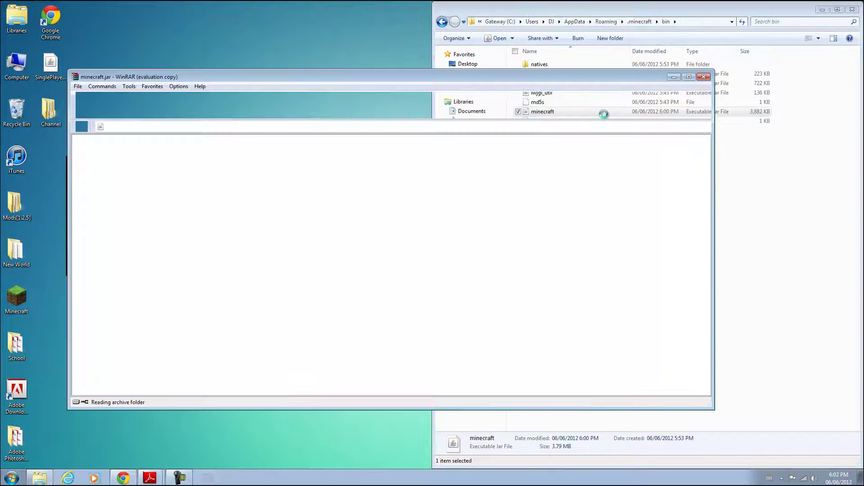
left_click_drag(545, 85, 863, 113)
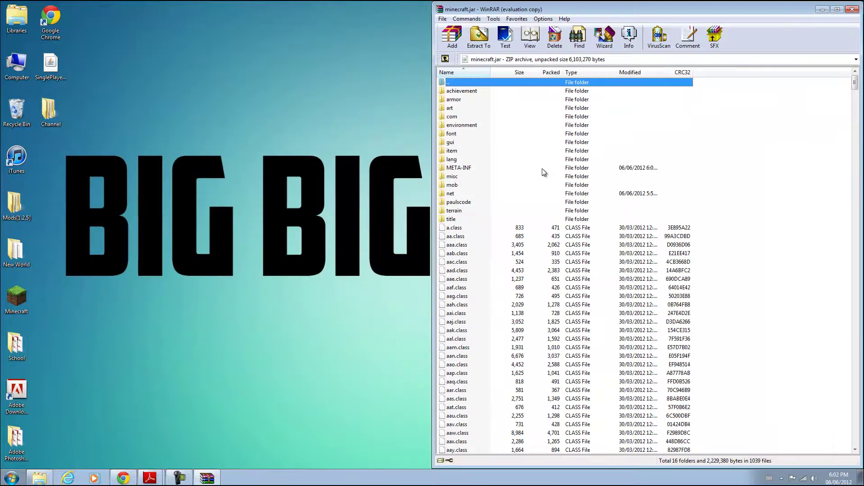
Delete the META-INF folder from minecraft.jar.
left_click(539, 168)
key("Delete")
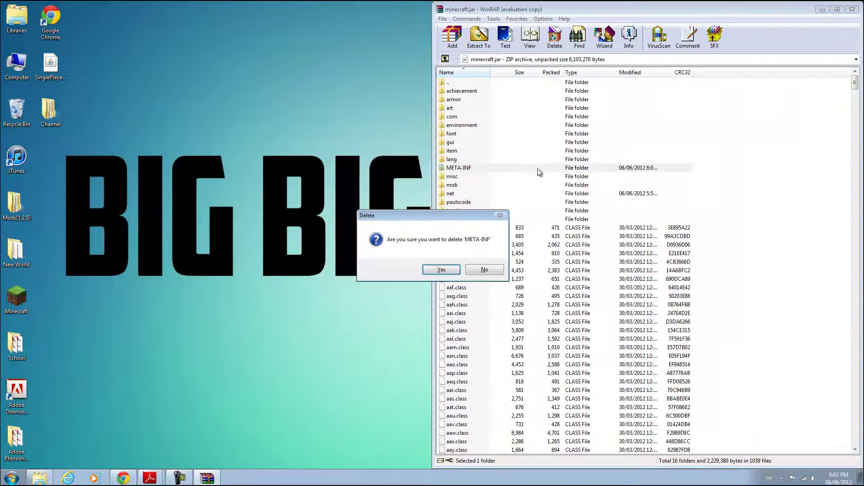
left_click(452, 273)
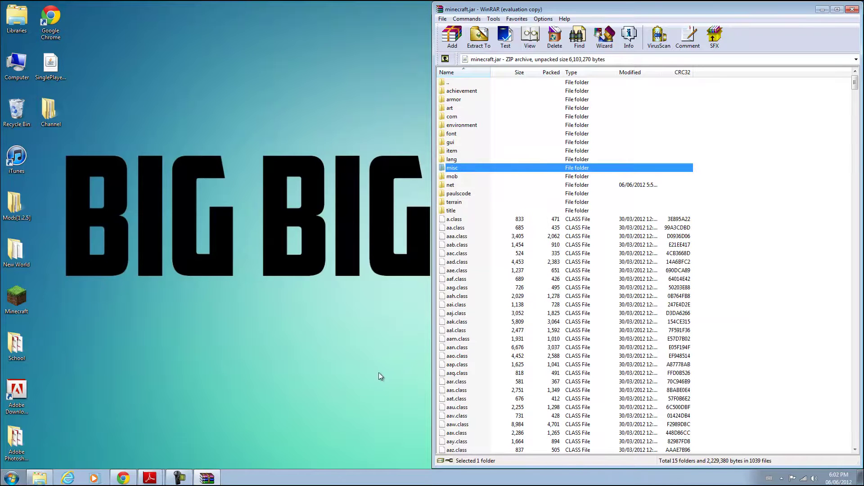
Open the Downloads folder beside the minecraft.jar window and open the 2D-Craft 1.3.1 archive from it.
left_click(12, 479)
left_click(144, 356)
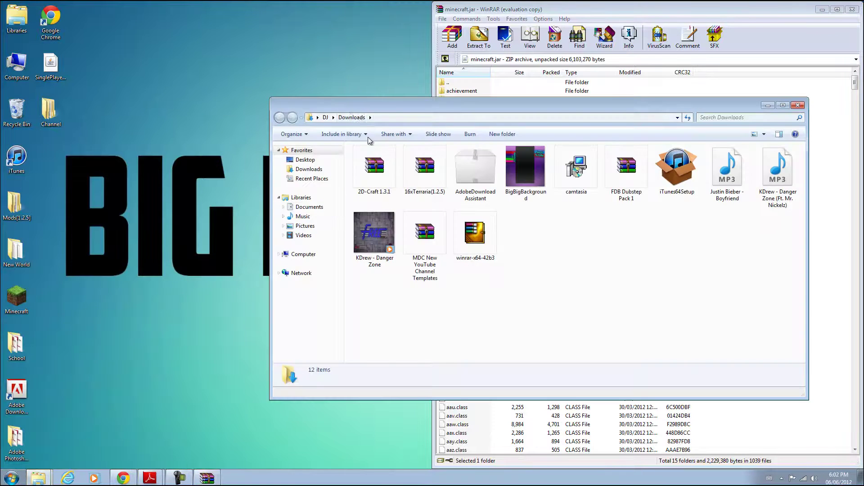
left_click_drag(360, 106, 1, 109)
double_click(105, 71)
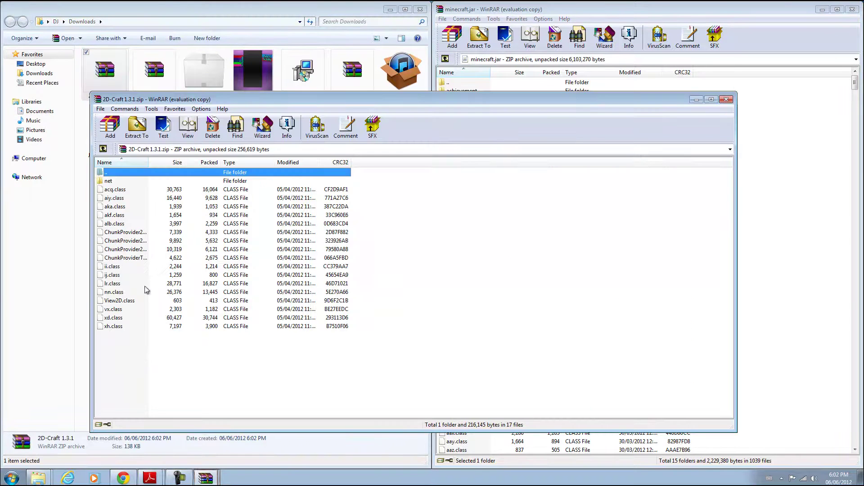
Add the net folder and all class files of the 2D-Craft archive to minecraft.jar, then close both archives.
left_click_drag(144, 352, 144, 184)
left_click_drag(124, 242, 804, 242)
left_click(655, 316)
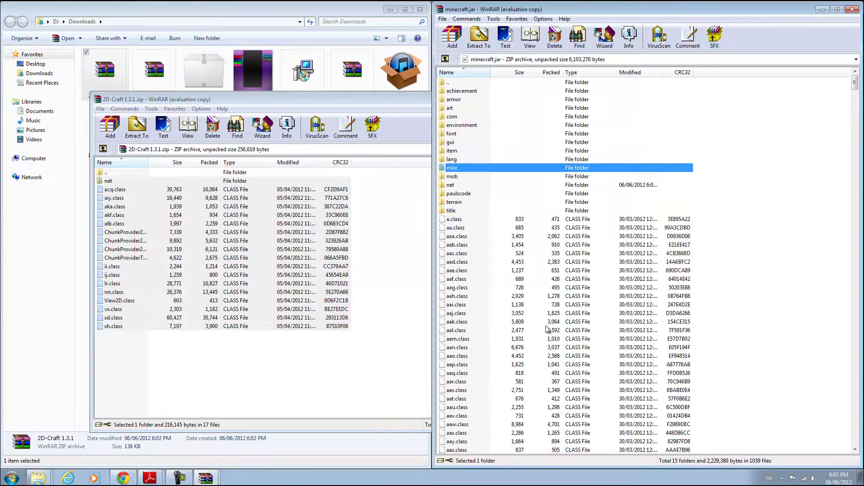
left_click(326, 343)
left_click(317, 384)
left_click(727, 99)
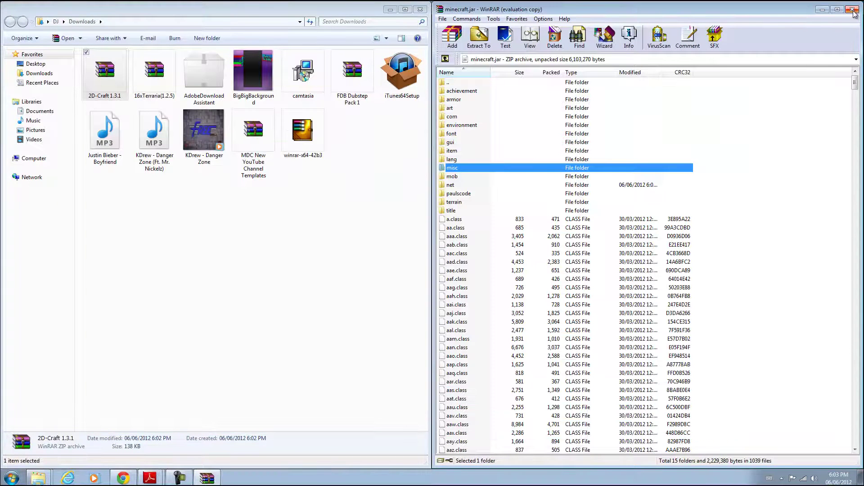
left_click(852, 9)
Go back to the .minecraft folder, move 16xTerraria(1.2.5) from Downloads into texturepacks and open that folder.
left_click(635, 22)
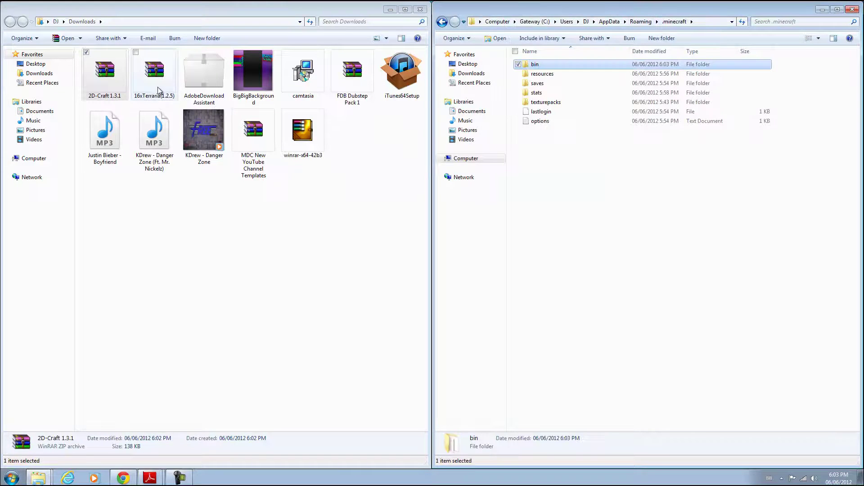
left_click(150, 80)
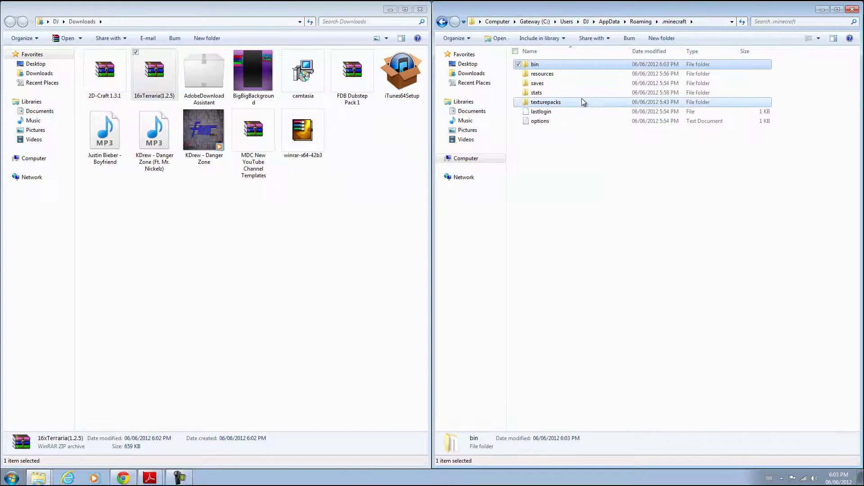
left_click_drag(584, 102, 583, 102)
double_click(584, 103)
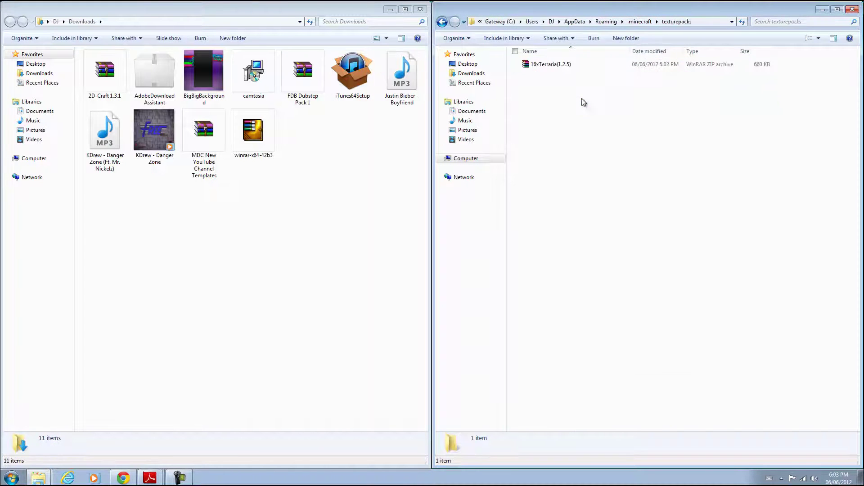
Close both folder windows and start the Minecraft launcher from the desktop.
left_click(853, 9)
left_click(420, 9)
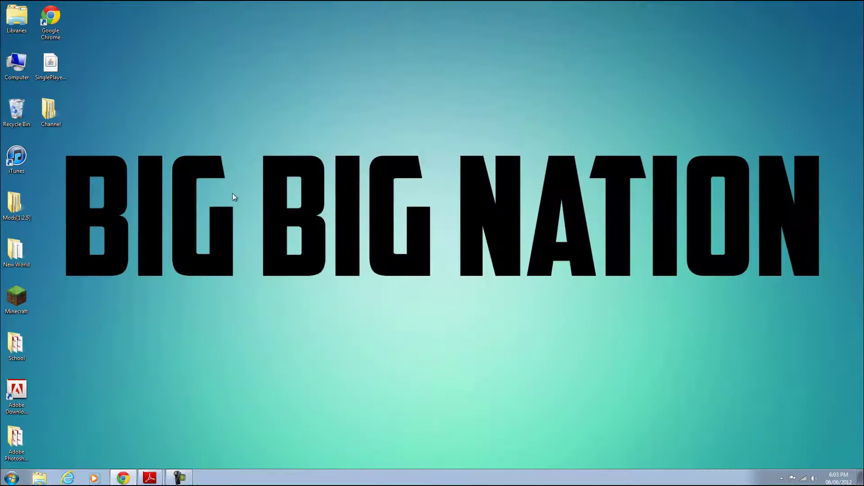
double_click(29, 291)
left_click(450, 253)
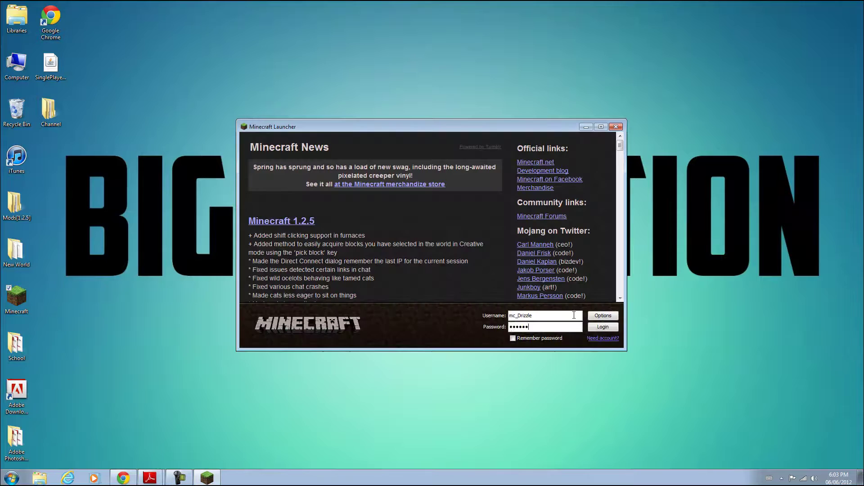
Log in to the launcher with the credentials already filled in and start setting up a new singleplayer world.
key("Return")
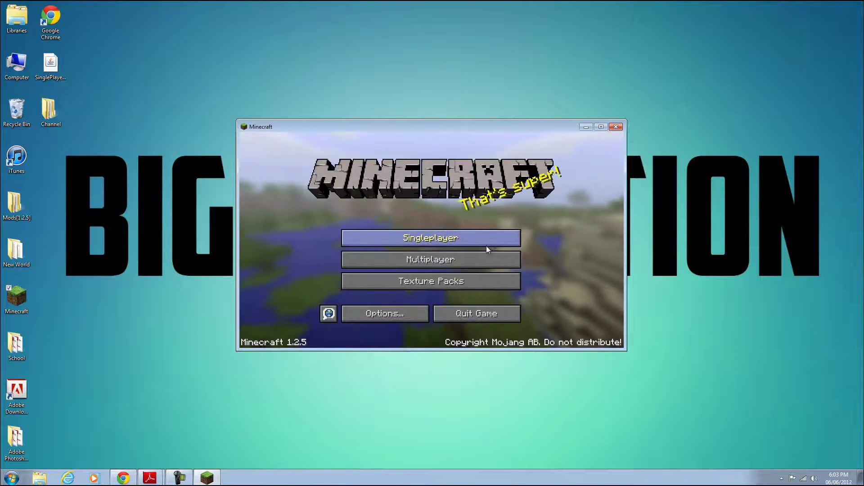
left_click(485, 244)
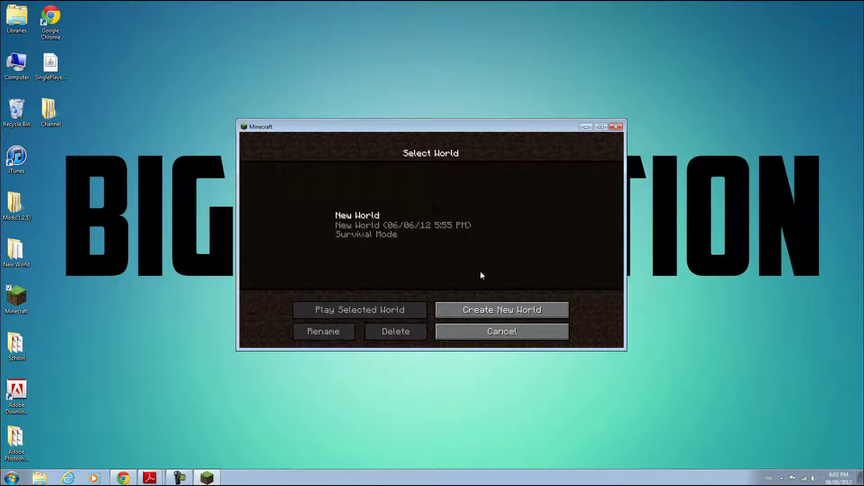
left_click(471, 314)
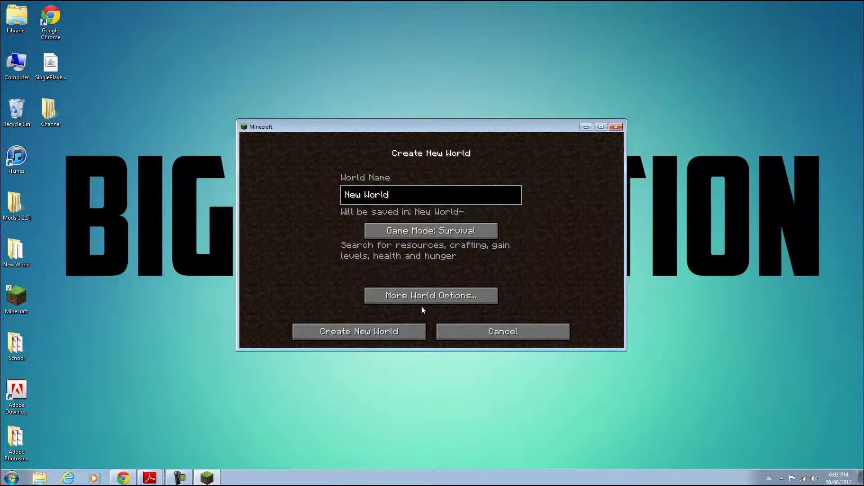
Set the new world's type to 2D-WORLD in its additional options and create the world.
left_click(453, 296)
left_click(504, 234)
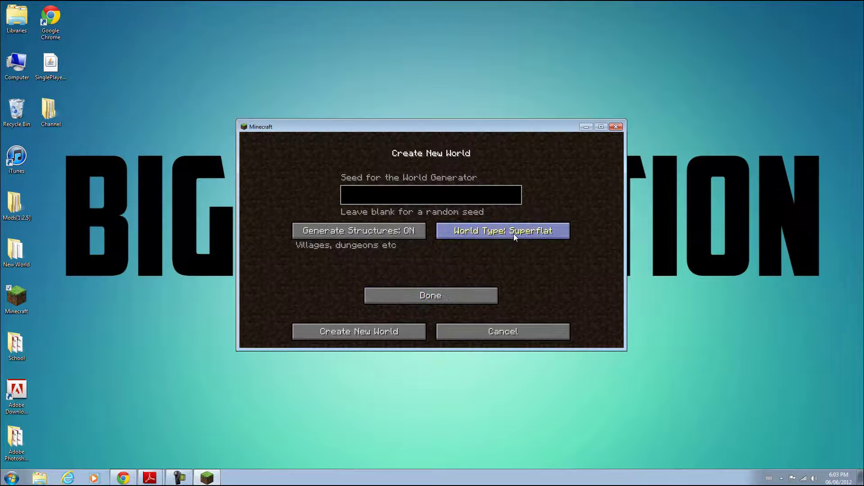
left_click(514, 234)
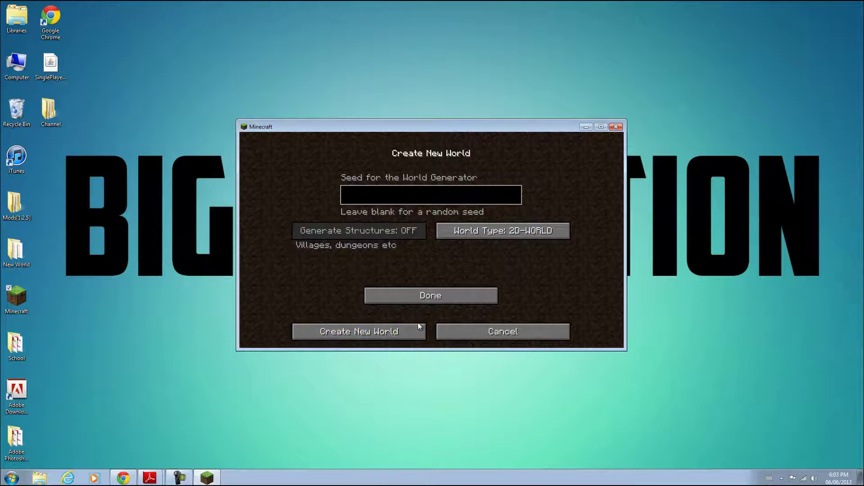
left_click(419, 300)
left_click(427, 296)
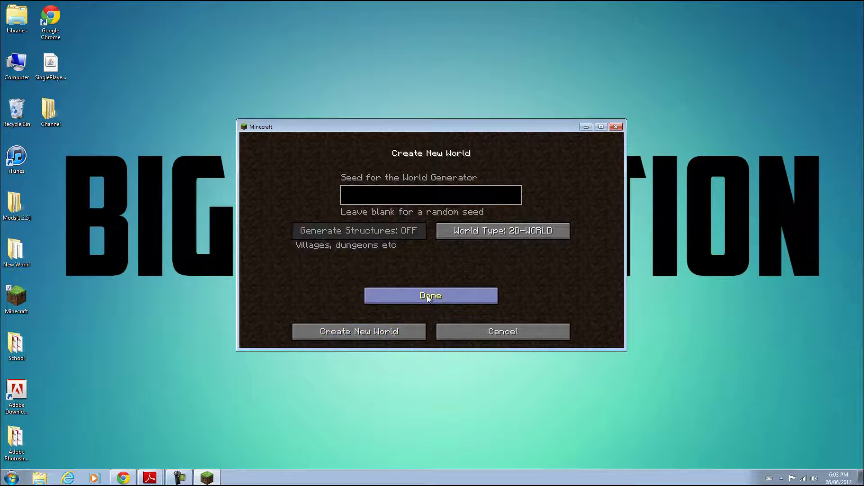
left_click(420, 296)
left_click(385, 328)
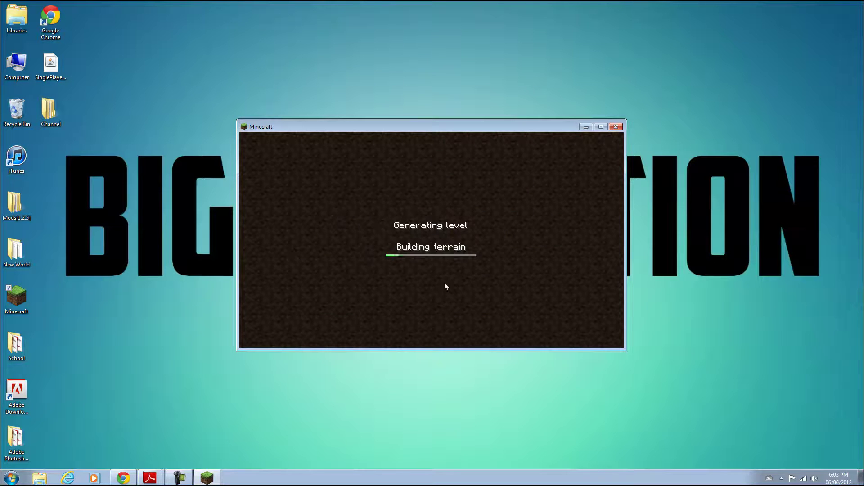